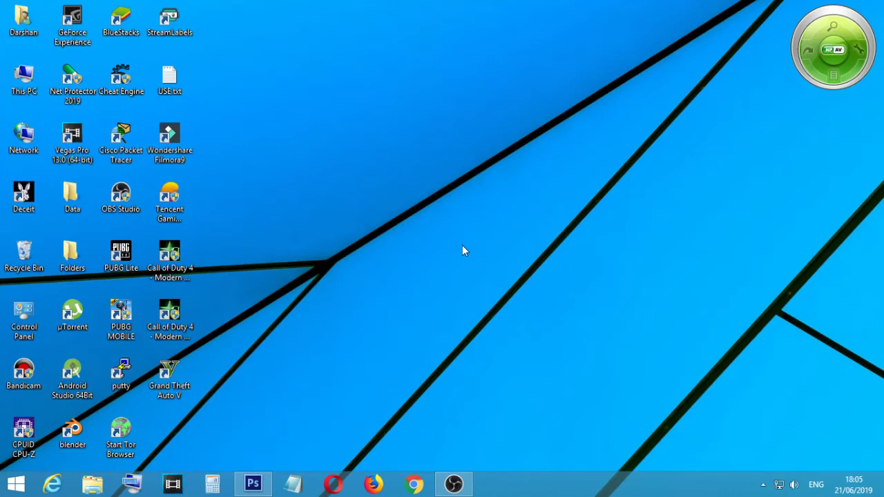
Create a new blank white document and add an empty layer
{"action": "left_click", "coordinate": [238, 488]}
{"action": "left_click", "coordinate": [36, 8]}
{"action": "left_click", "coordinate": [41, 24]}
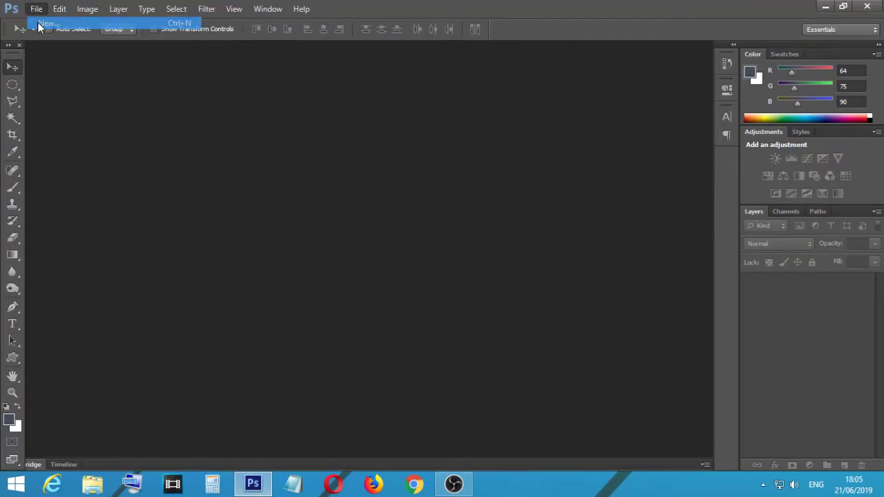
{"action": "left_click", "coordinate": [522, 122]}
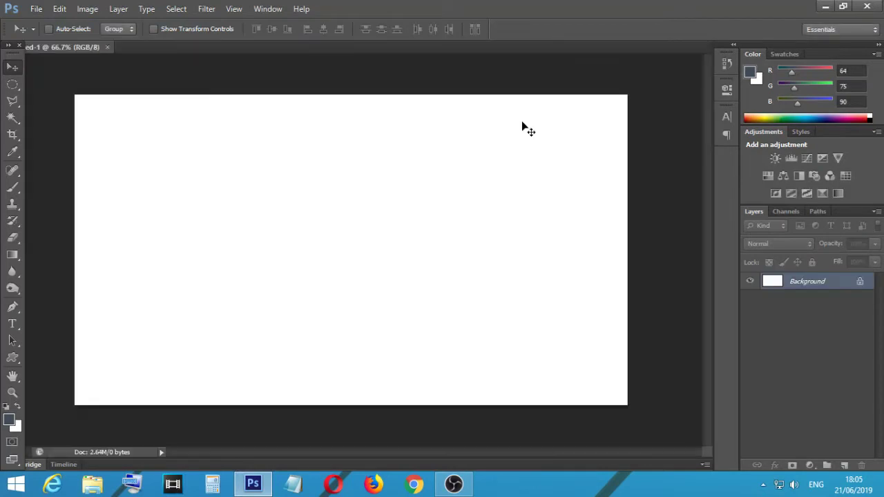
{"action": "left_click", "coordinate": [844, 465]}
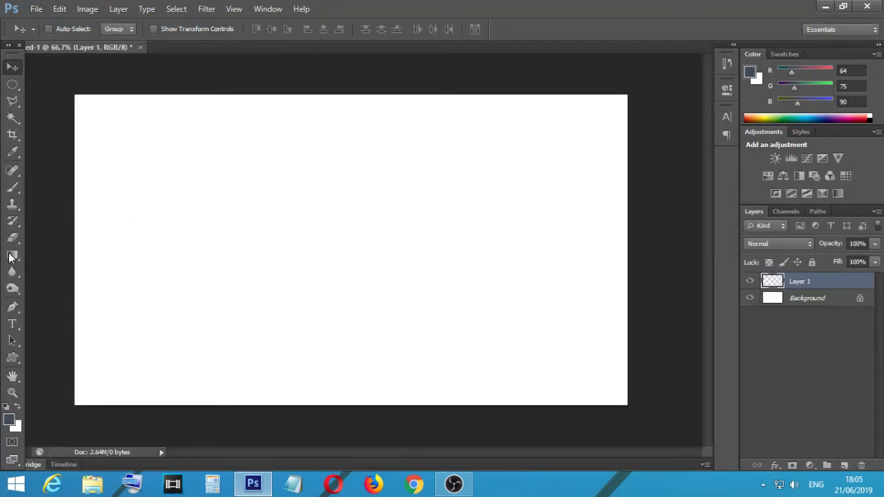
Start a text entry on the canvas with the font size set to 94.01 pt
{"action": "left_click", "coordinate": [12, 323]}
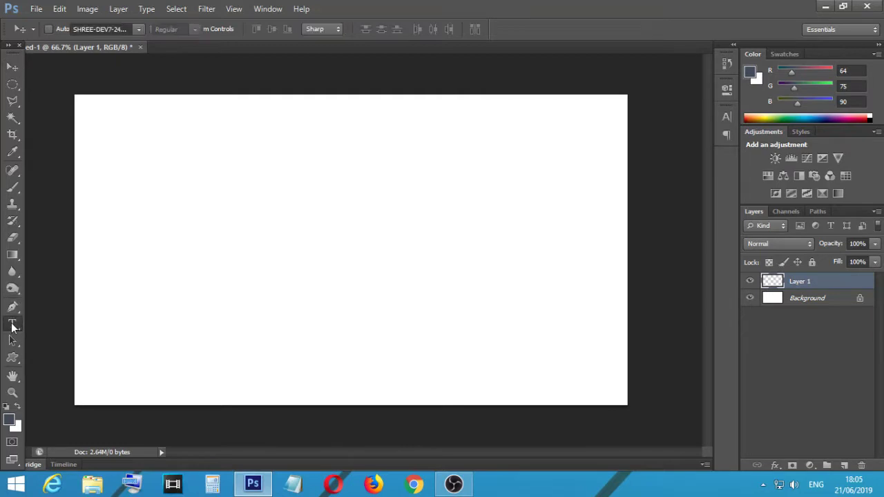
{"action": "left_click", "coordinate": [223, 269]}
{"action": "left_click", "coordinate": [245, 29]}
{"action": "left_click_drag", "start_coordinate": [215, 31], "coordinate": [147, 76]}
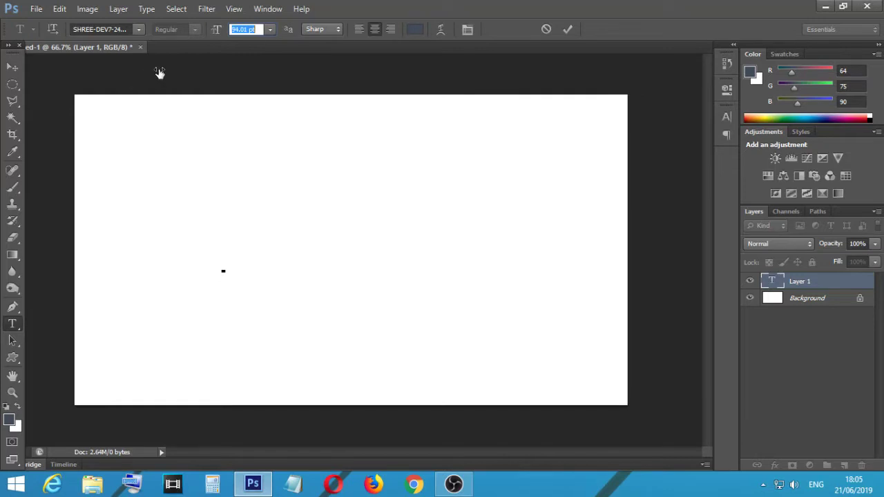
{"action": "left_click", "coordinate": [226, 254]}
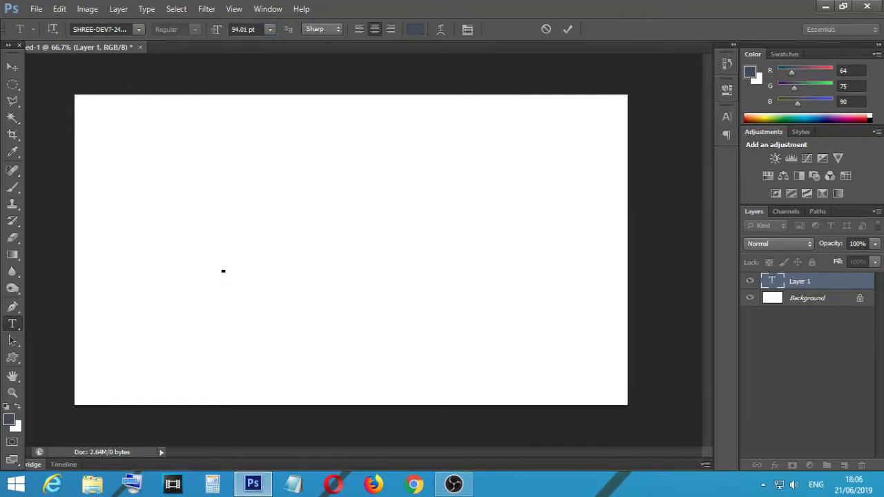
{"action": "left_click", "coordinate": [862, 125]}
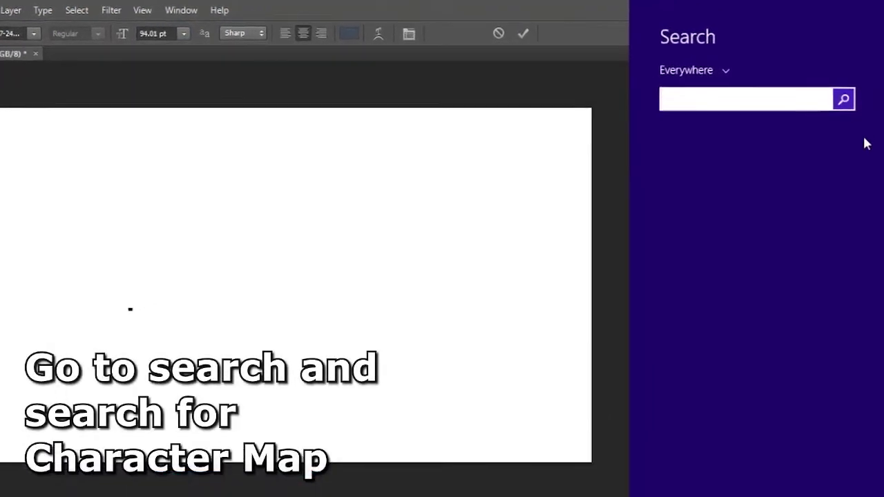
Search Windows for 'charector map' and launch Character Map
{"action": "type", "text": "charector"}
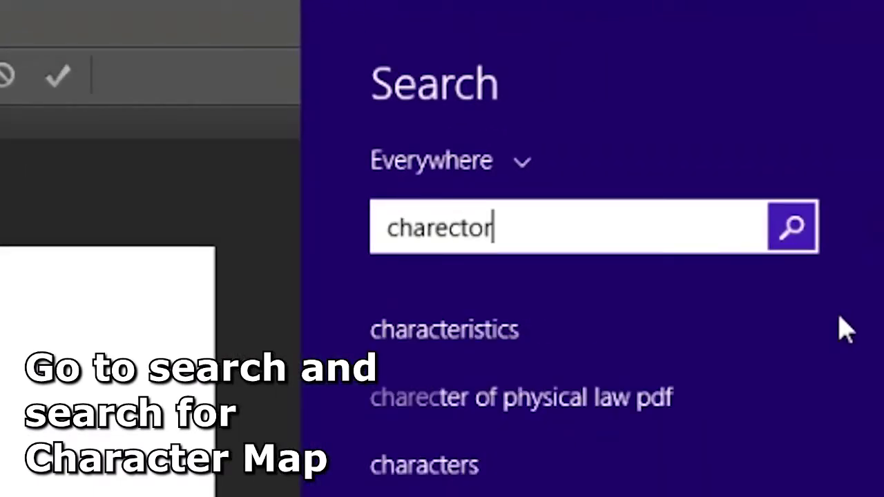
{"action": "type", "text": " map"}
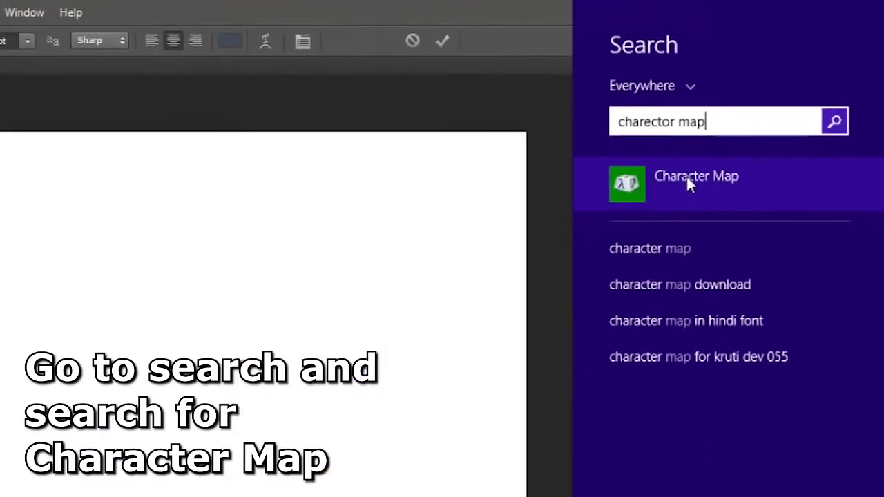
{"action": "left_click", "coordinate": [687, 178]}
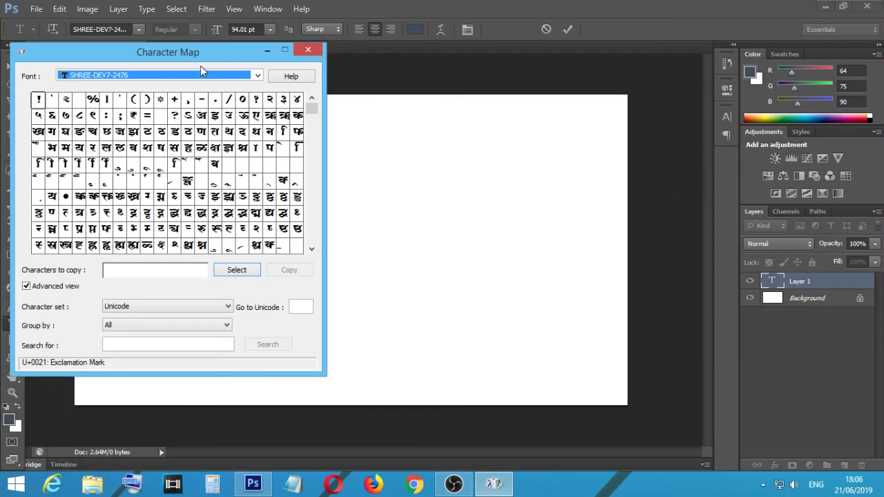
Move Character Map beside the canvas and browse its fonts, trying Showcard Gothic
{"action": "left_click_drag", "start_coordinate": [199, 59], "coordinate": [644, 88]}
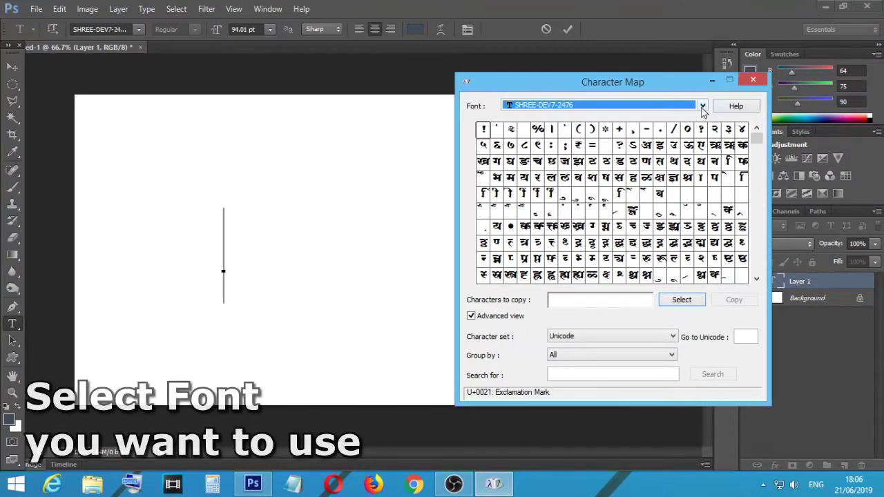
{"action": "left_click", "coordinate": [703, 105]}
{"action": "scroll", "coordinate": [602, 332], "scroll_direction": "down", "scroll_amount": 3}
{"action": "scroll", "coordinate": [587, 342], "scroll_direction": "down", "scroll_amount": 6}
{"action": "scroll", "coordinate": [483, 290], "scroll_direction": "up", "scroll_amount": 10}
{"action": "scroll", "coordinate": [477, 294], "scroll_direction": "up", "scroll_amount": 5}
{"action": "scroll", "coordinate": [477, 292], "scroll_direction": "up", "scroll_amount": 1}
{"action": "left_click", "coordinate": [462, 124]}
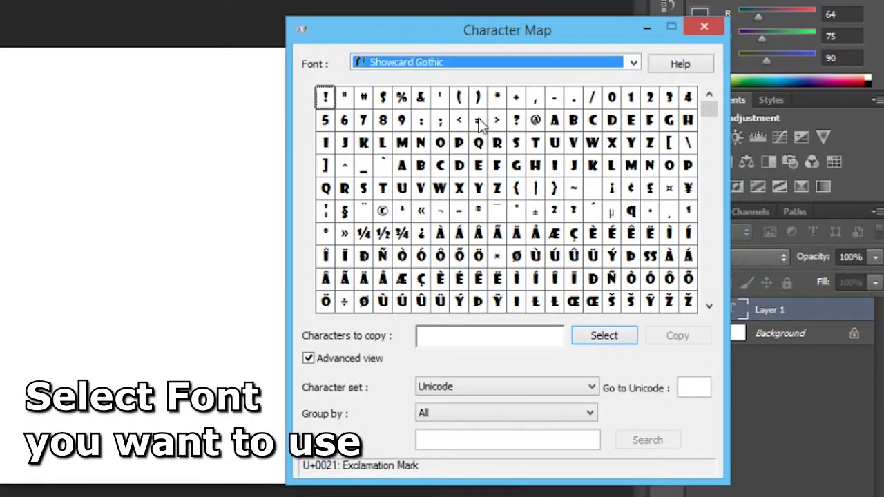
{"action": "scroll", "coordinate": [572, 62], "scroll_direction": "up", "scroll_amount": 4}
{"action": "scroll", "coordinate": [571, 61], "scroll_direction": "up", "scroll_amount": 3}
{"action": "scroll", "coordinate": [571, 61], "scroll_direction": "up", "scroll_amount": 3}
{"action": "scroll", "coordinate": [571, 61], "scroll_direction": "up", "scroll_amount": 3}
{"action": "scroll", "coordinate": [571, 61], "scroll_direction": "up", "scroll_amount": 5}
{"action": "scroll", "coordinate": [571, 61], "scroll_direction": "up", "scroll_amount": 2}
Try Kozuka Gothic, Copperplate Gothic Light and Bookman Old Style, then settle on SHREE-DEV-1254
{"action": "left_click", "coordinate": [571, 62]}
{"action": "scroll", "coordinate": [532, 194], "scroll_direction": "up", "scroll_amount": 10}
{"action": "scroll", "coordinate": [532, 197], "scroll_direction": "up", "scroll_amount": 5}
{"action": "scroll", "coordinate": [531, 197], "scroll_direction": "up", "scroll_amount": 4}
{"action": "left_click_drag", "start_coordinate": [633, 304], "coordinate": [639, 233]}
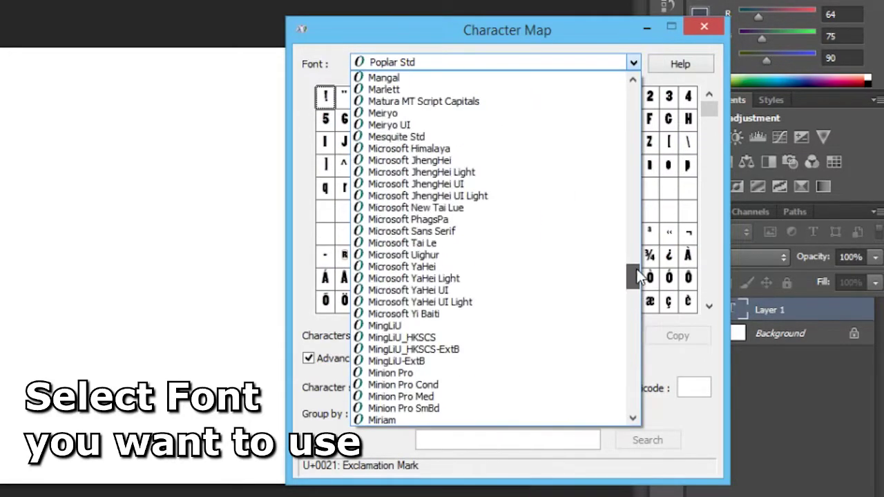
{"action": "left_click", "coordinate": [469, 255]}
{"action": "left_click", "coordinate": [632, 63]}
{"action": "mouse_move", "coordinate": [632, 234]}
{"action": "left_mouse_down"}
{"action": "mouse_move", "coordinate": [647, 171]}
{"action": "mouse_move", "coordinate": [639, 141]}
{"action": "mouse_move", "coordinate": [634, 356]}
{"action": "left_mouse_up"}
{"action": "scroll", "coordinate": [534, 292], "scroll_direction": "up", "scroll_amount": 5}
{"action": "left_click", "coordinate": [535, 299]}
{"action": "left_click", "coordinate": [633, 63]}
{"action": "left_click", "coordinate": [483, 125]}
{"action": "left_click", "coordinate": [633, 63]}
{"action": "left_click", "coordinate": [474, 236]}
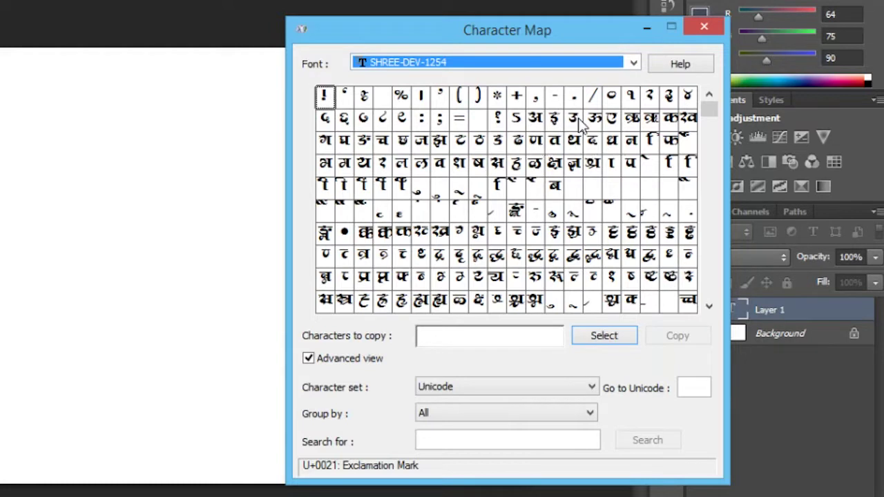
Collect a trial set of glyphs (क, क्व, ग, म), then clear it
{"action": "double_click", "coordinate": [670, 118]}
{"action": "double_click", "coordinate": [687, 120]}
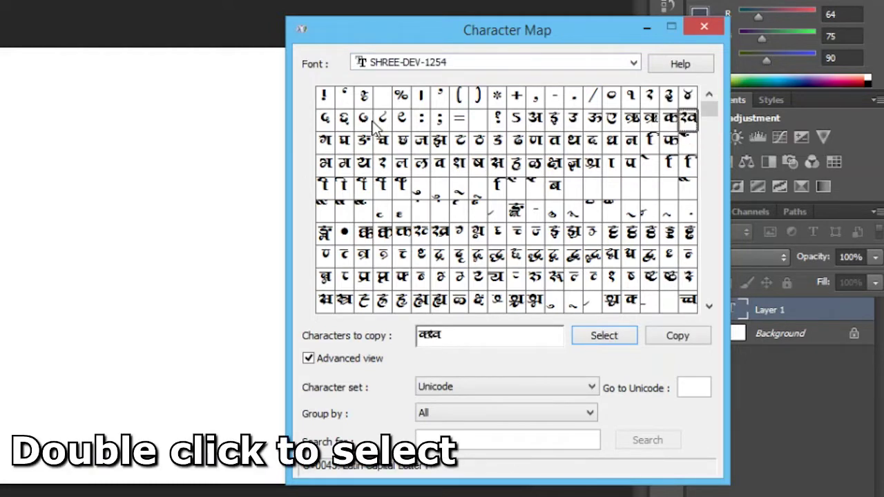
{"action": "double_click", "coordinate": [329, 142]}
{"action": "double_click", "coordinate": [344, 143]}
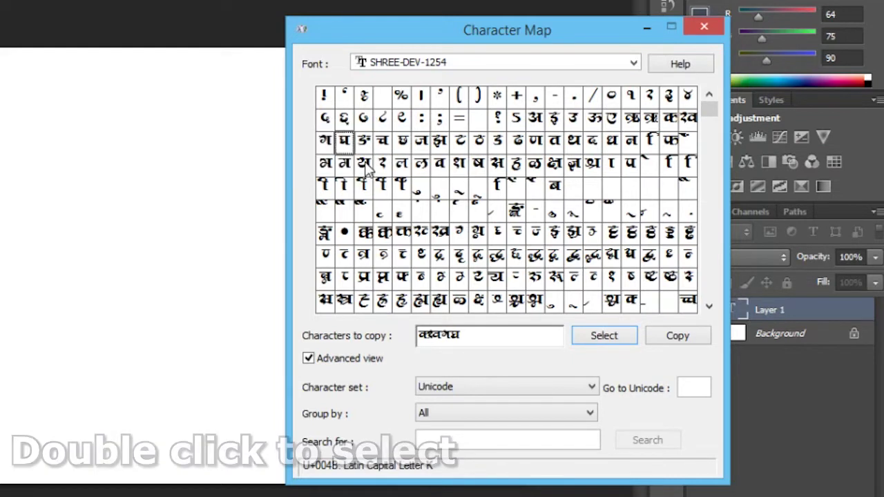
{"action": "left_click_drag", "start_coordinate": [478, 336], "coordinate": [399, 342]}
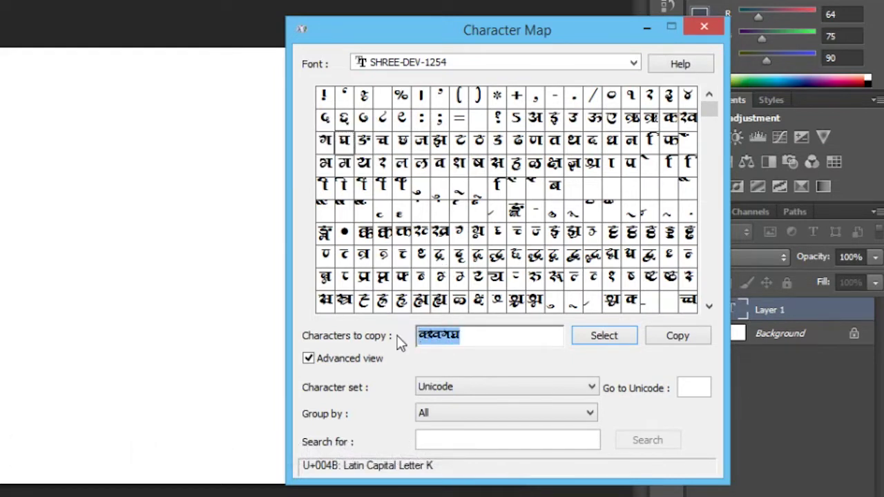
{"action": "left_click", "coordinate": [636, 338]}
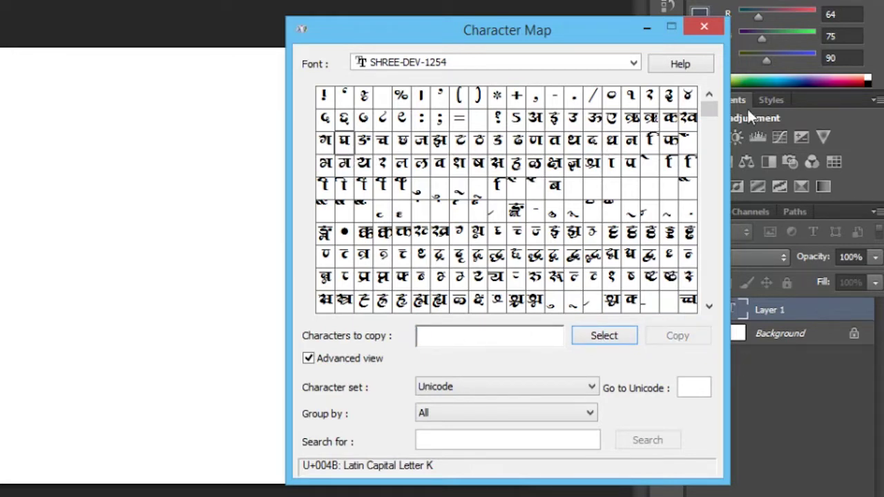
Collect क ख ग घ ङ in the Characters to copy field and copy them
{"action": "double_click", "coordinate": [673, 121]}
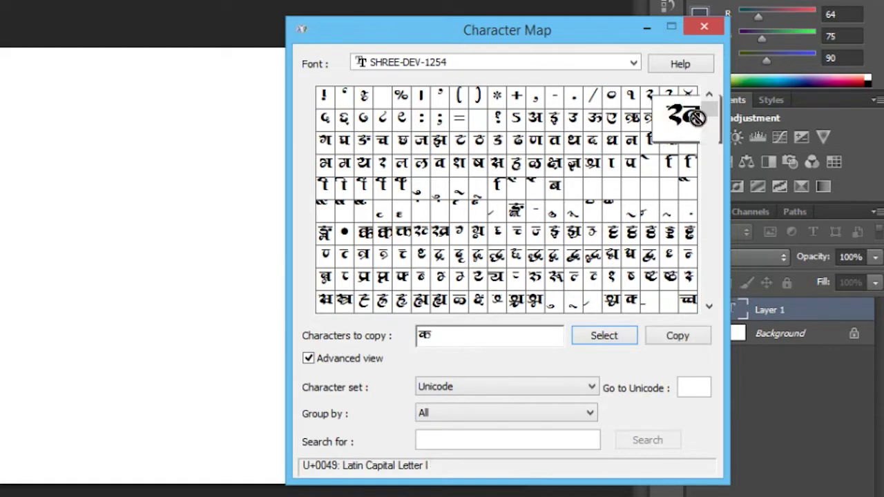
{"action": "double_click", "coordinate": [698, 120]}
{"action": "double_click", "coordinate": [323, 144]}
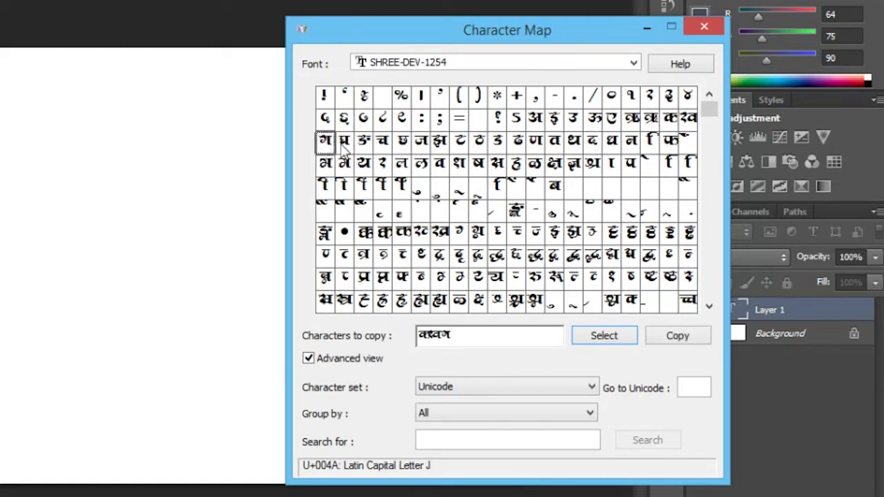
{"action": "double_click", "coordinate": [351, 145]}
{"action": "double_click", "coordinate": [364, 141]}
{"action": "key", "text": "ctrl+a"}
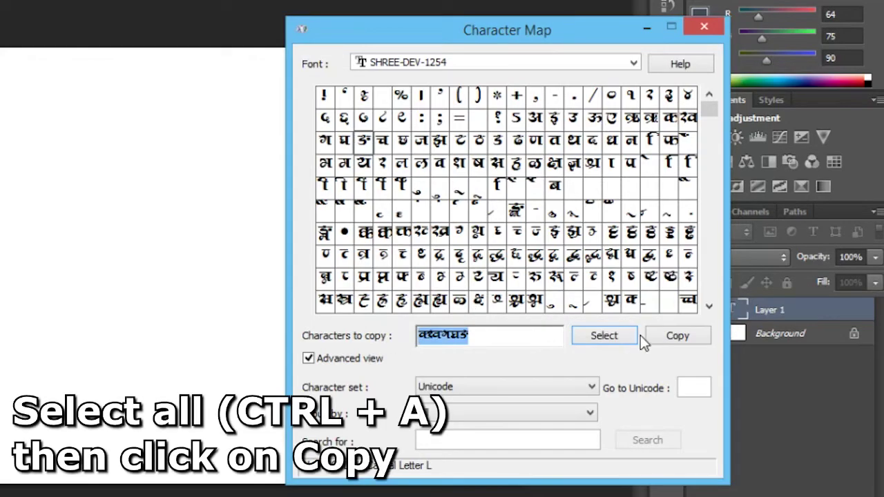
{"action": "left_click", "coordinate": [675, 340]}
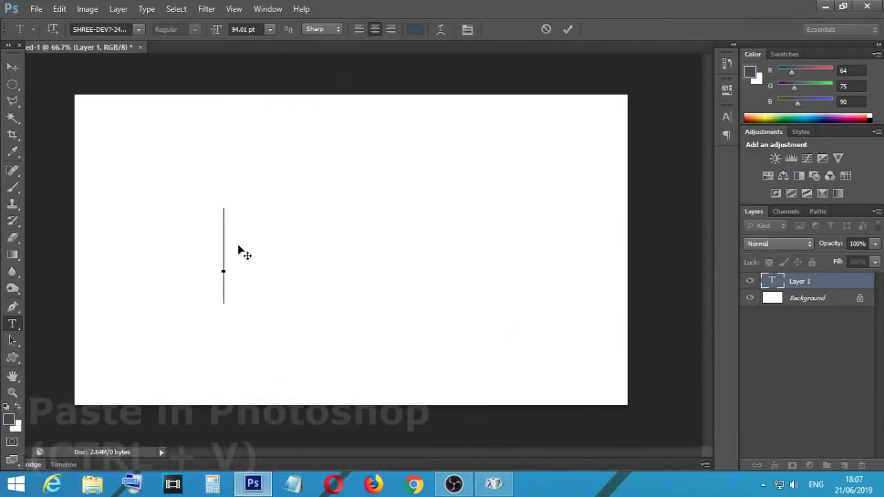
Paste the letters into the text layer and move them to the canvas centre
{"action": "key", "text": "ctrl+v"}
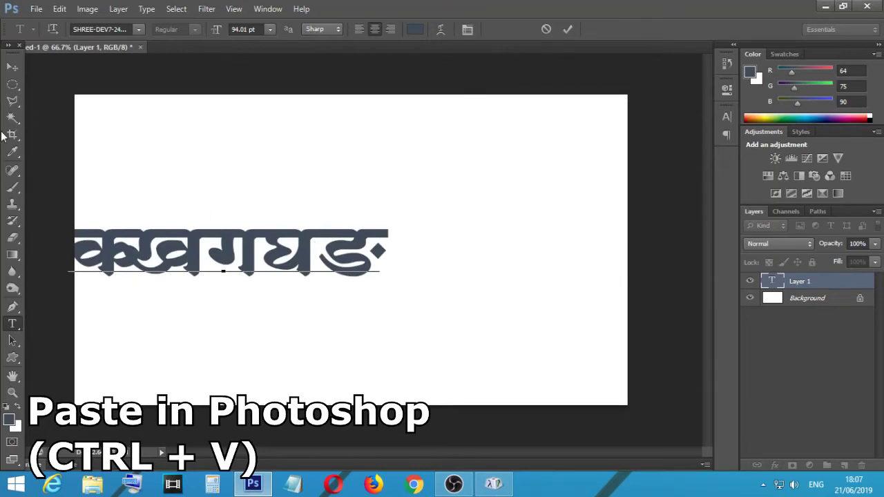
{"action": "left_click", "coordinate": [12, 67]}
{"action": "left_click_drag", "start_coordinate": [209, 281], "coordinate": [369, 273]}
Set the whole Devanagari line in the SHREE-DEV-1254 font
{"action": "key", "text": "t"}
{"action": "left_click", "coordinate": [414, 265]}
{"action": "key", "text": "ctrl+a"}
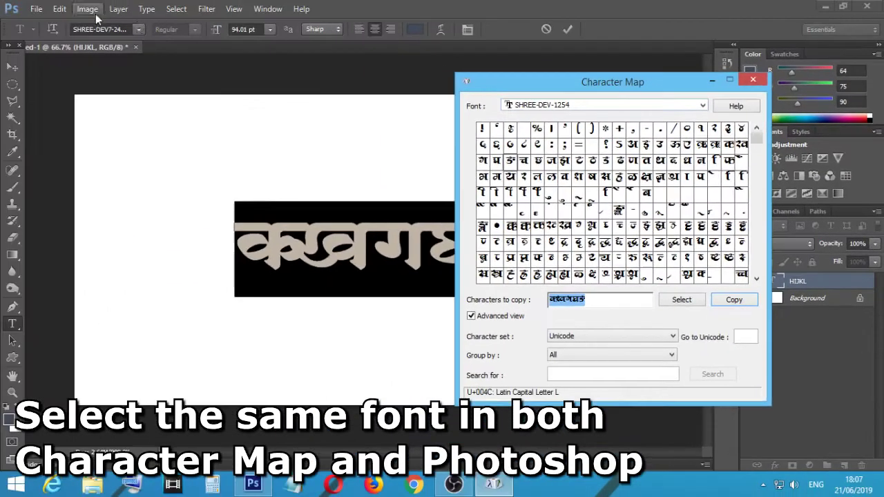
{"action": "left_click", "coordinate": [136, 32]}
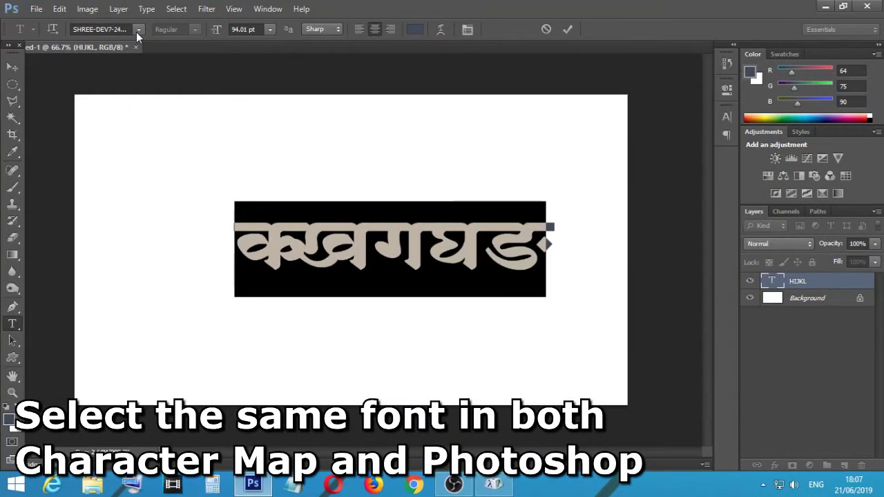
{"action": "left_click", "coordinate": [136, 32]}
{"action": "left_click_drag", "start_coordinate": [279, 304], "coordinate": [289, 281]}
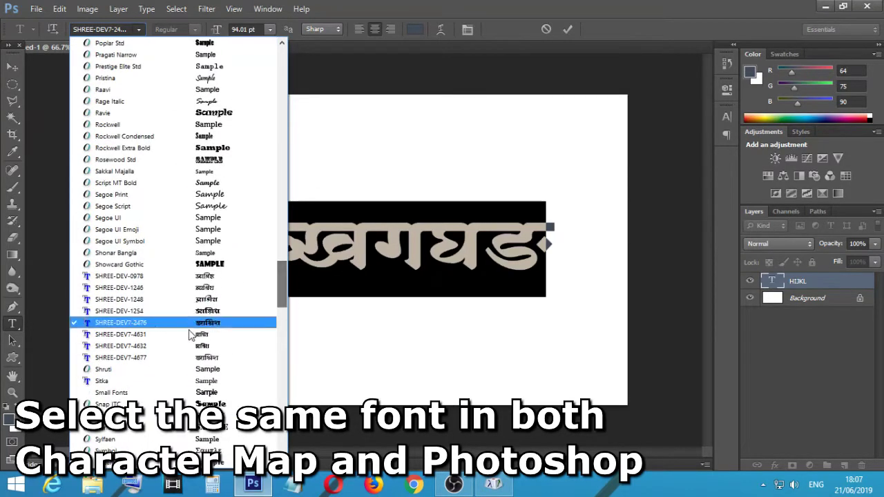
{"action": "left_click", "coordinate": [146, 312]}
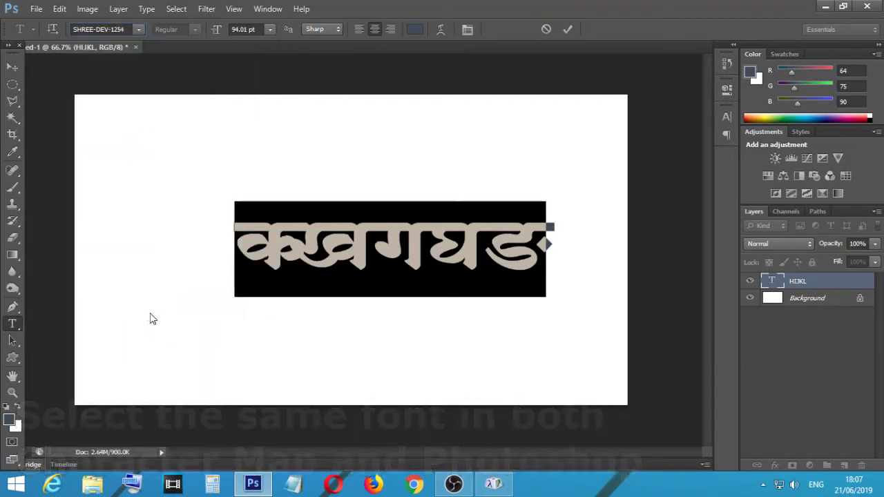
{"action": "left_click", "coordinate": [263, 255]}
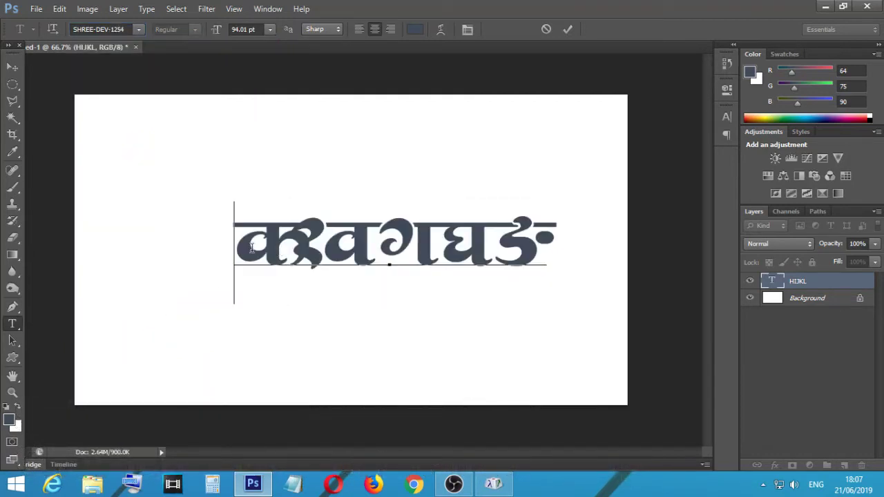
Widen the tracking of the line's first three letters in the Character panel
{"action": "left_click_drag", "start_coordinate": [252, 247], "coordinate": [359, 239]}
{"action": "left_click", "coordinate": [727, 116]}
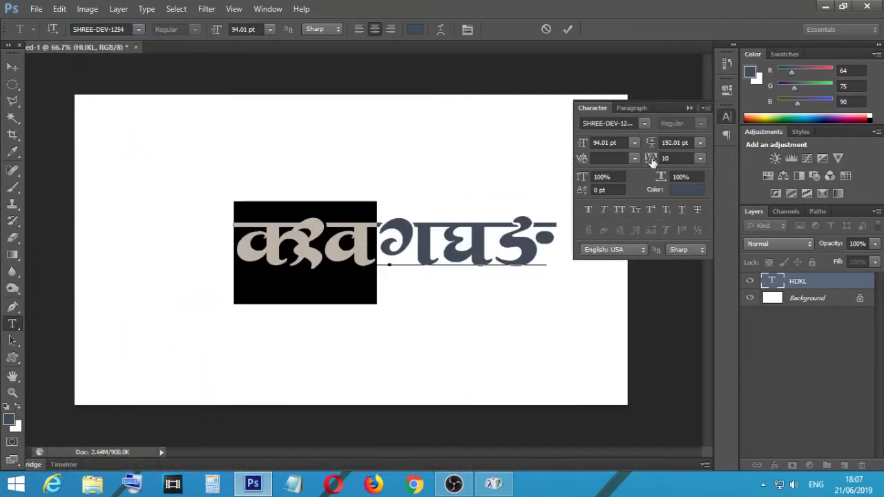
{"action": "left_click_drag", "start_coordinate": [651, 161], "coordinate": [691, 161]}
{"action": "left_click", "coordinate": [689, 107]}
{"action": "key", "text": "ctrl+a"}
Tighten the spacing just before ग and commit the text
{"action": "left_click_drag", "start_coordinate": [406, 238], "coordinate": [468, 237]}
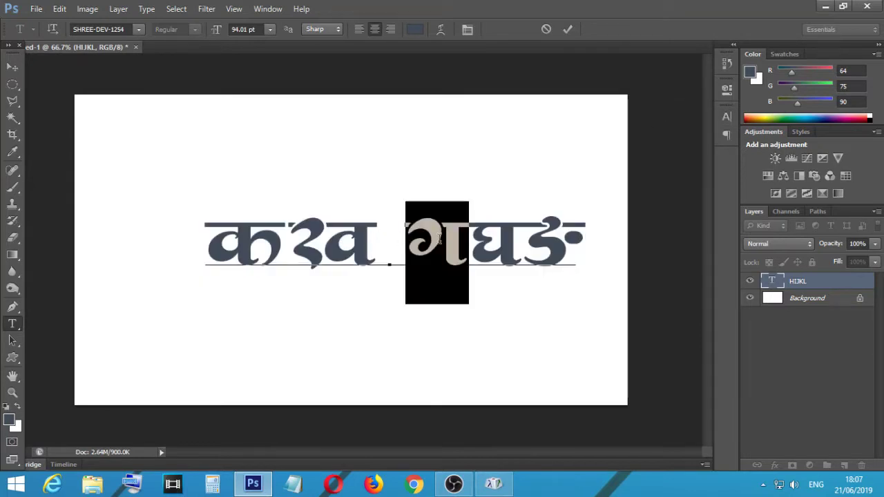
{"action": "key", "text": "Right"}
{"action": "key", "text": "shift+Left"}
{"action": "key", "text": "shift+Left"}
{"action": "key", "text": "shift+Left"}
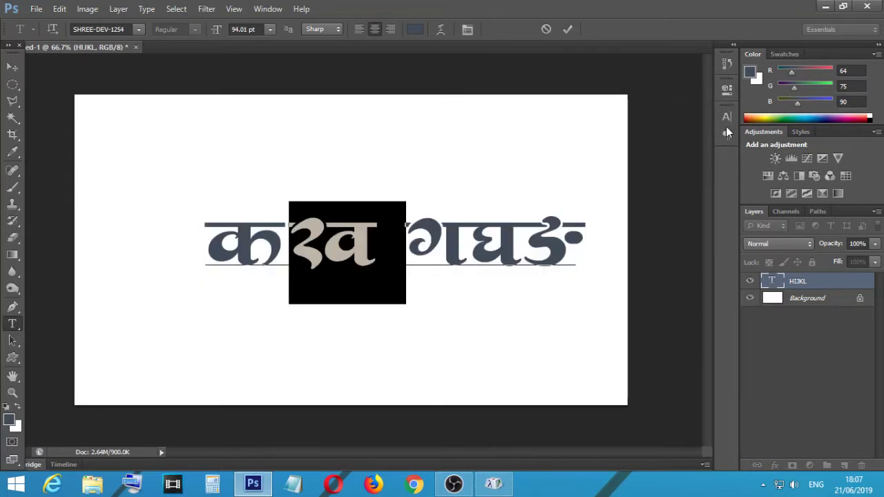
{"action": "left_click", "coordinate": [726, 127]}
{"action": "key", "text": "alt+Left"}
{"action": "key", "text": "alt+Left"}
{"action": "key", "text": "alt+Left"}
{"action": "key", "text": "alt+Left"}
{"action": "key", "text": "alt+Left"}
{"action": "left_click", "coordinate": [690, 108]}
{"action": "left_click", "coordinate": [12, 66]}
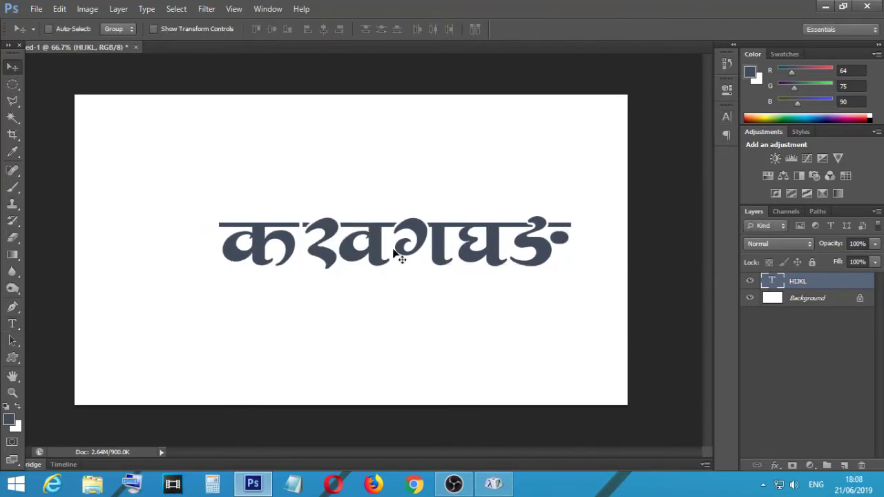
{"action": "key", "text": "t"}
Adjust the tracking after the first letter and nudge the line slightly up-left
{"action": "left_click_drag", "start_coordinate": [280, 226], "coordinate": [202, 234]}
{"action": "left_click", "coordinate": [726, 116]}
{"action": "key", "text": "alt+Left"}
{"action": "key", "text": "alt+Left"}
{"action": "key", "text": "alt+Right"}
{"action": "key", "text": "alt+Right"}
{"action": "key", "text": "alt+Right"}
{"action": "left_click", "coordinate": [690, 107]}
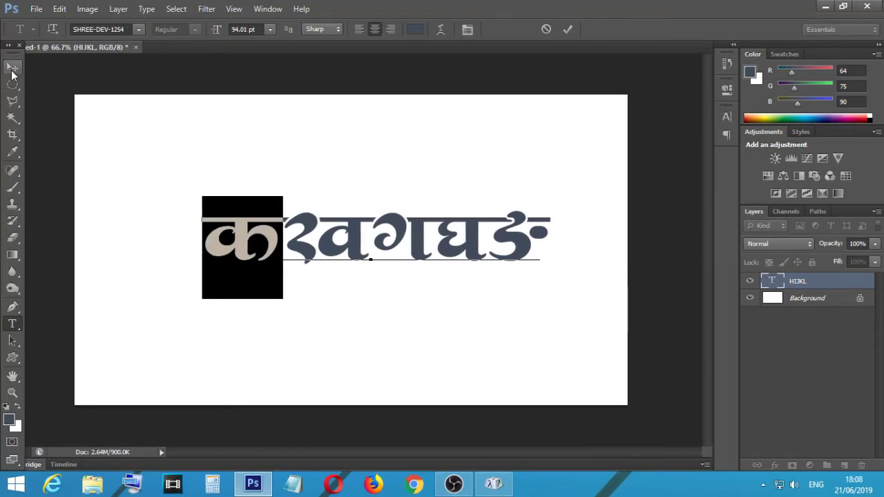
{"action": "left_click", "coordinate": [12, 66]}
{"action": "left_click_drag", "start_coordinate": [364, 236], "coordinate": [348, 222]}
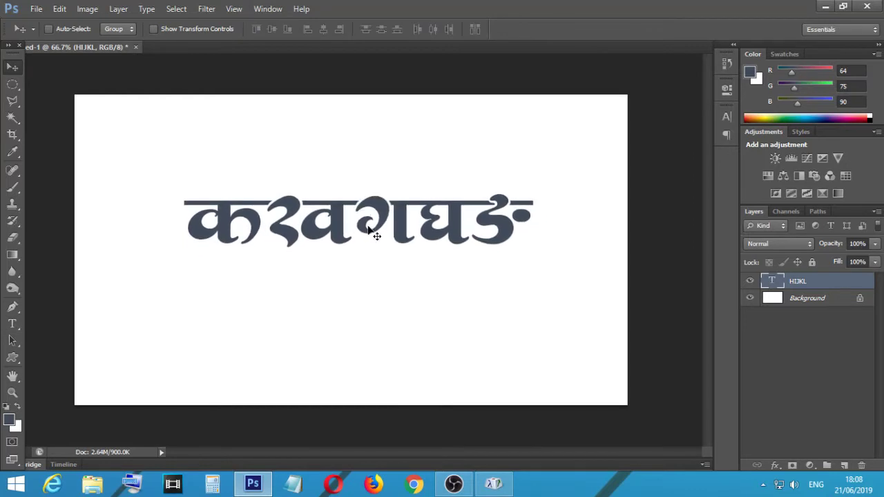
Move the Devanagari line up toward the canvas's top-left
{"action": "key", "text": "t"}
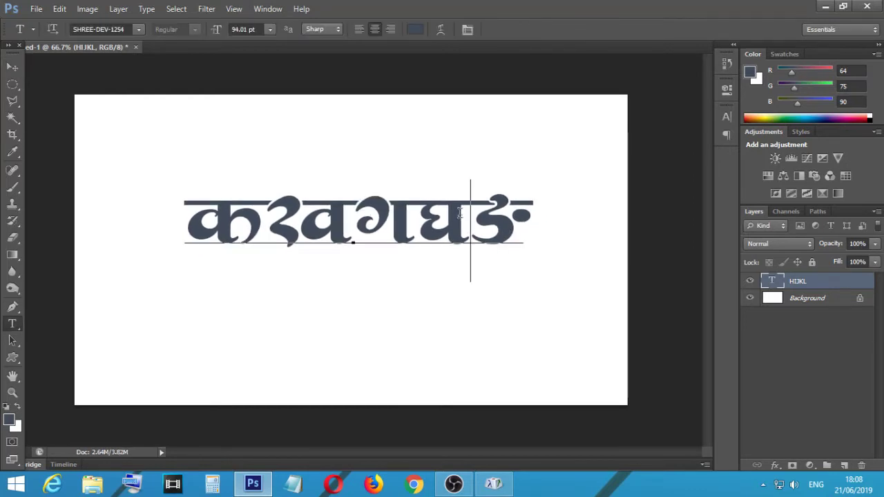
{"action": "double_click", "coordinate": [473, 221]}
{"action": "left_click", "coordinate": [516, 245]}
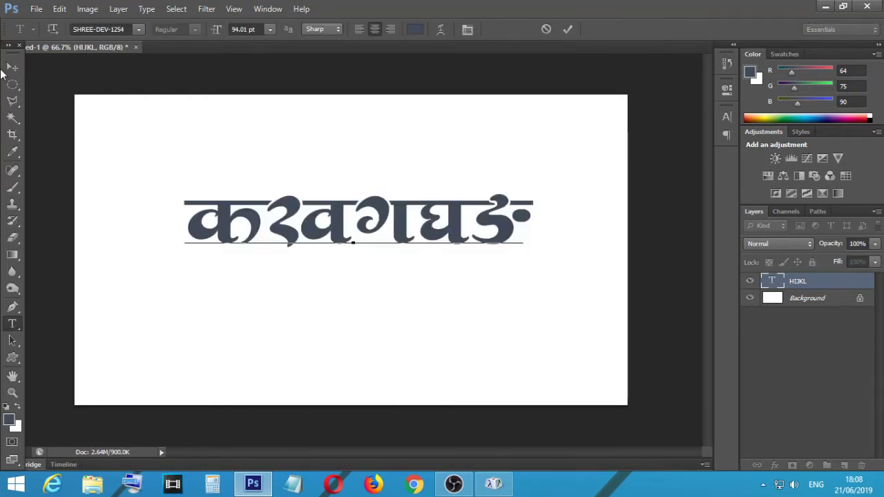
{"action": "left_click", "coordinate": [12, 66]}
{"action": "left_click_drag", "start_coordinate": [399, 239], "coordinate": [378, 185]}
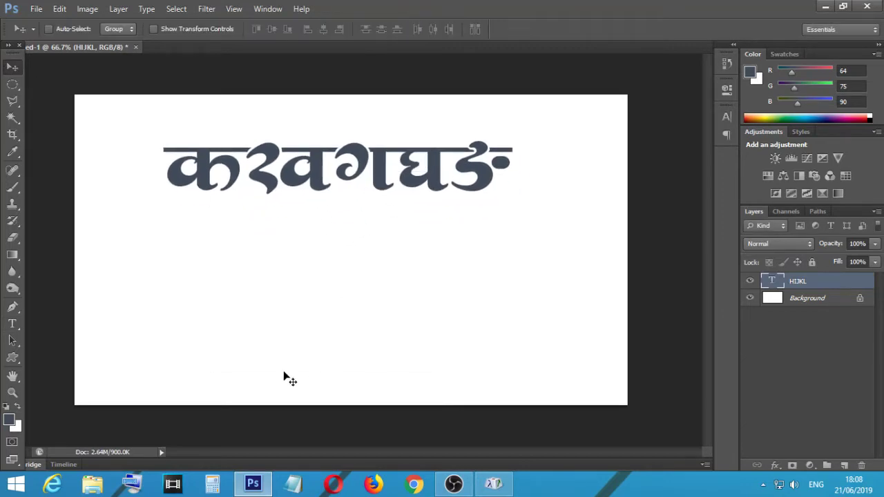
{"action": "key", "text": "t"}
{"action": "left_click", "coordinate": [212, 332]}
Place a श्र conjunct as a new text layer just below the first line
{"action": "left_click", "coordinate": [493, 485]}
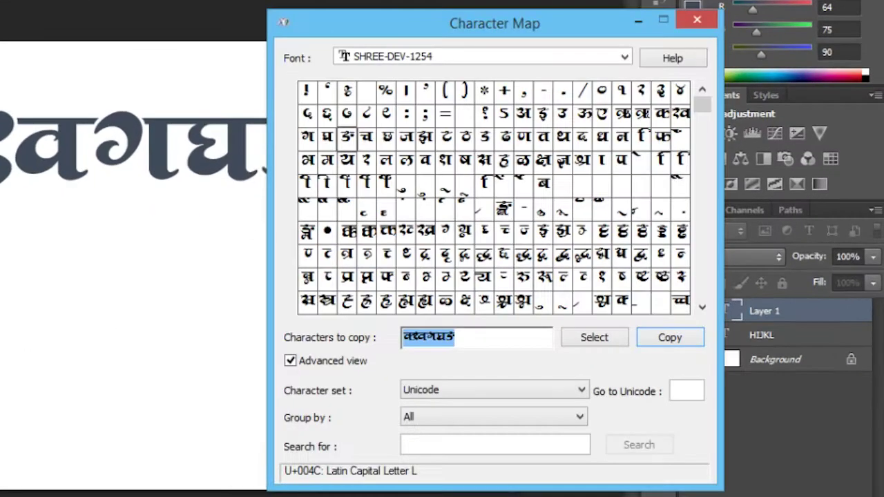
{"action": "key", "text": "Delete"}
{"action": "left_click_drag", "start_coordinate": [703, 106], "coordinate": [644, 261]}
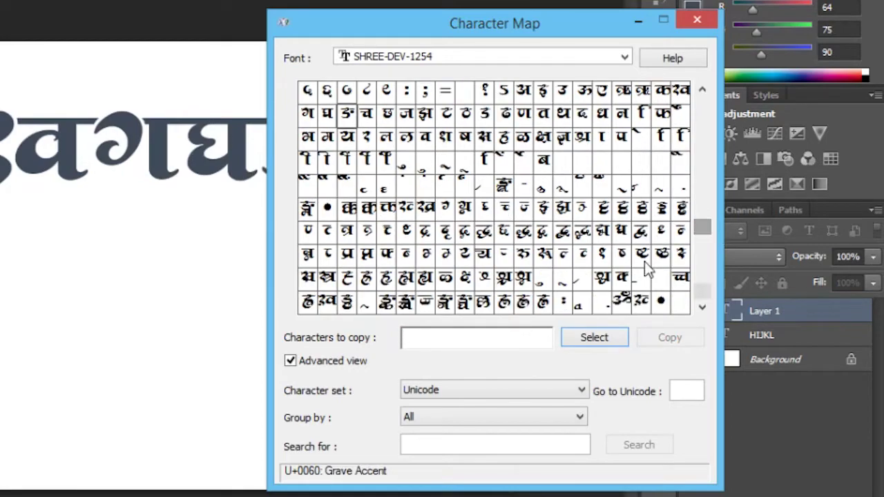
{"action": "double_click", "coordinate": [602, 278]}
{"action": "left_click", "coordinate": [582, 343]}
{"action": "left_click", "coordinate": [181, 325]}
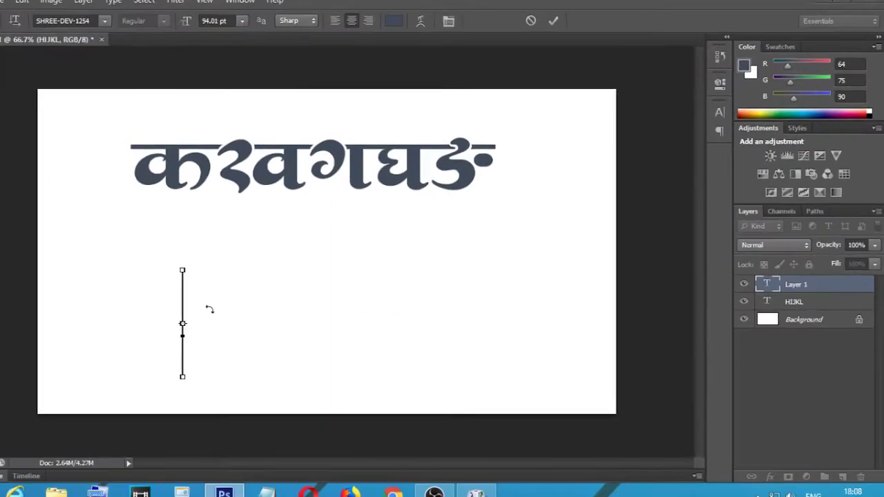
{"action": "key", "text": "ctrl+v"}
{"action": "key", "text": "ctrl+Return"}
{"action": "left_click_drag", "start_coordinate": [207, 311], "coordinate": [204, 271]}
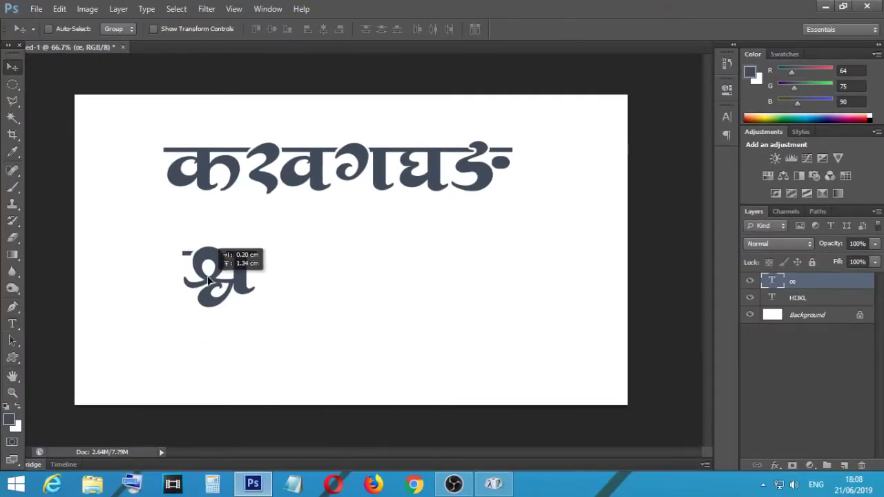
Collect conjuncts including च्य, ज्य and न्य in Character Map and copy the string
{"action": "left_click", "coordinate": [454, 484]}
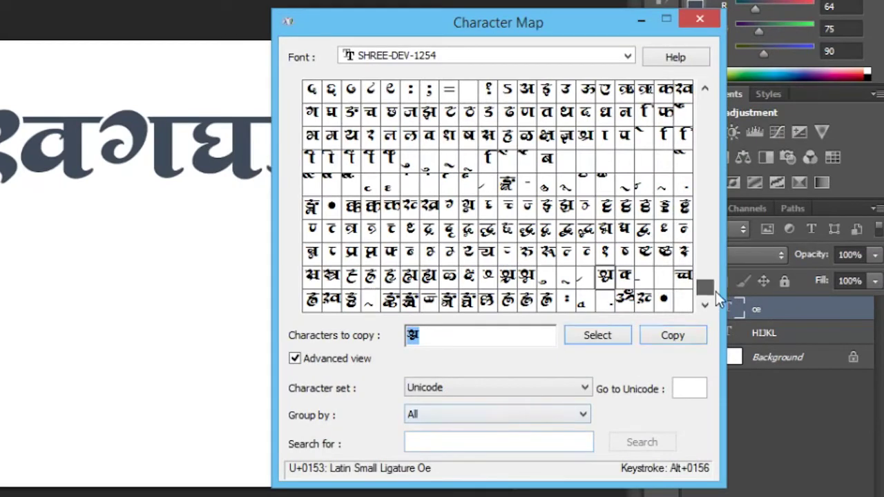
{"action": "mouse_move", "coordinate": [713, 275]}
{"action": "left_mouse_down"}
{"action": "mouse_move", "coordinate": [708, 256]}
{"action": "mouse_move", "coordinate": [709, 290]}
{"action": "left_mouse_up"}
{"action": "key", "text": "BackSpace"}
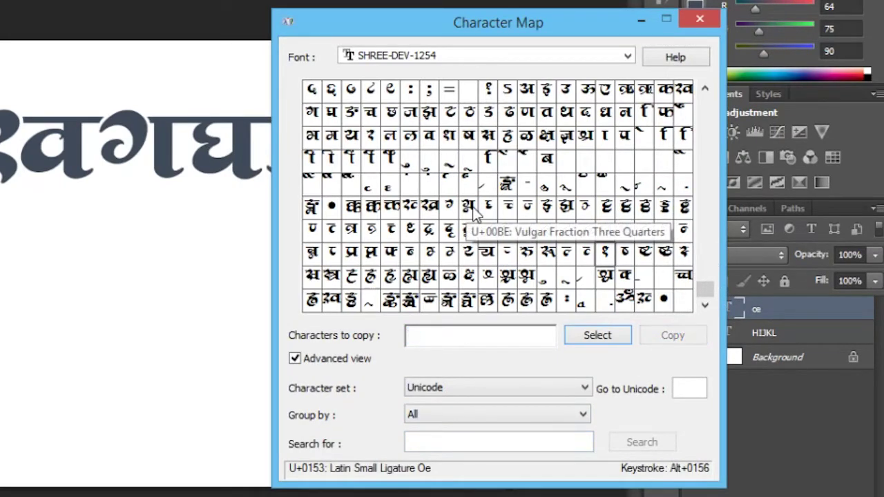
{"action": "double_click", "coordinate": [469, 206]}
{"action": "left_click", "coordinate": [461, 337]}
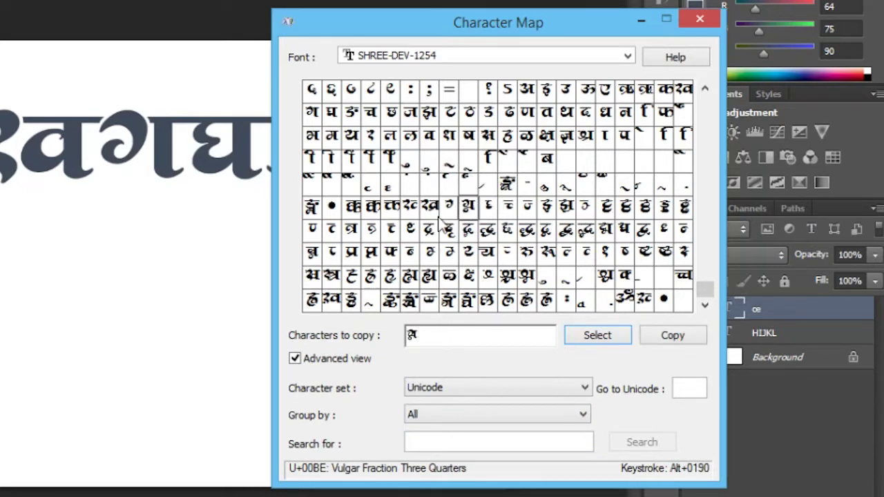
{"action": "double_click", "coordinate": [509, 213]}
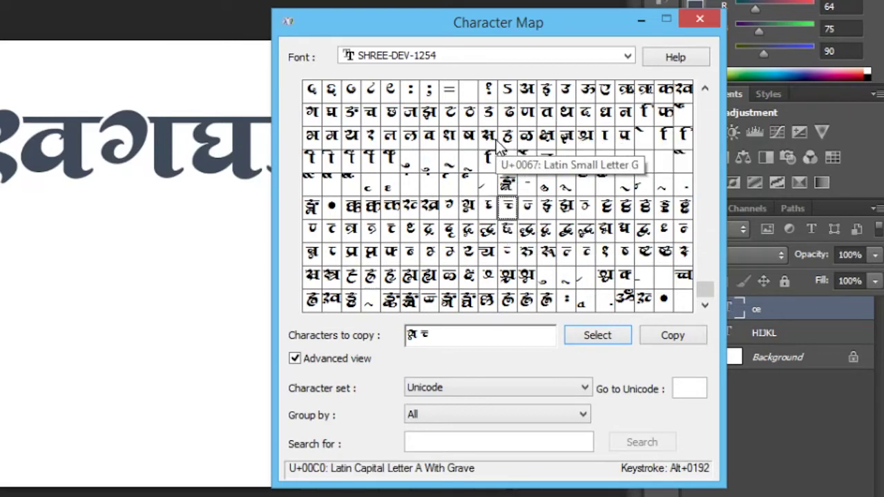
{"action": "double_click", "coordinate": [353, 138]}
{"action": "double_click", "coordinate": [354, 138]}
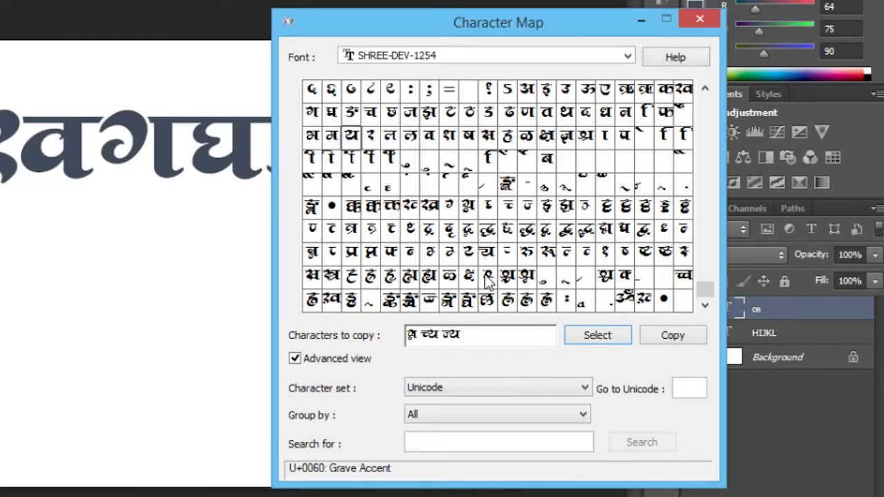
{"action": "double_click", "coordinate": [512, 257]}
{"action": "double_click", "coordinate": [352, 138]}
{"action": "left_click_drag", "start_coordinate": [499, 339], "coordinate": [405, 336]}
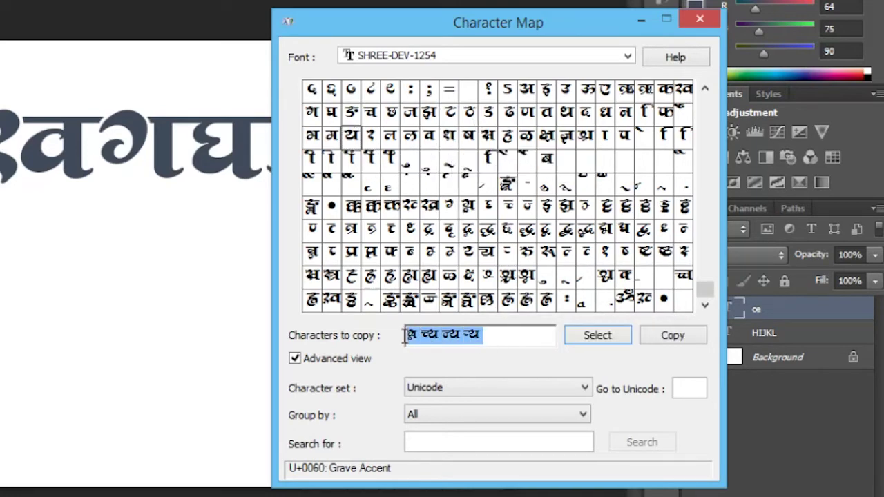
{"action": "left_click", "coordinate": [672, 335]}
Paste the conjunct string as a new text layer beside the श्र conjunct
{"action": "left_click", "coordinate": [297, 322]}
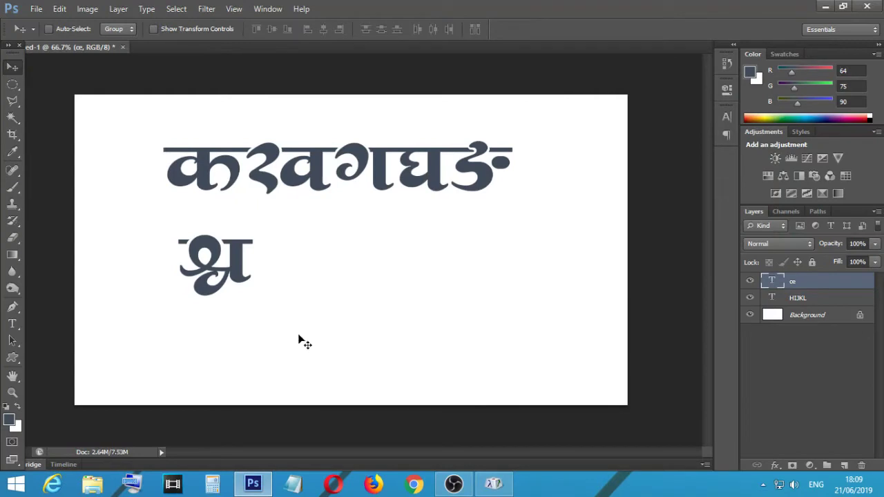
{"action": "key", "text": "t"}
{"action": "left_click", "coordinate": [230, 352]}
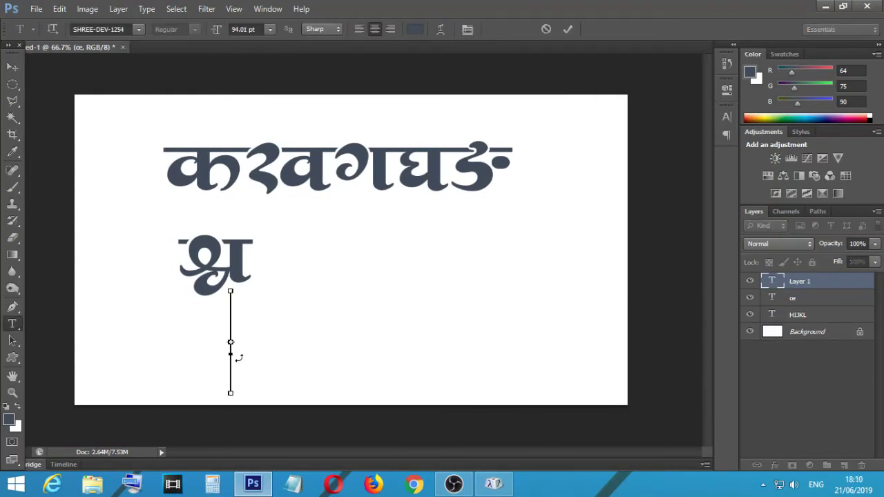
{"action": "key", "text": "ctrl+v"}
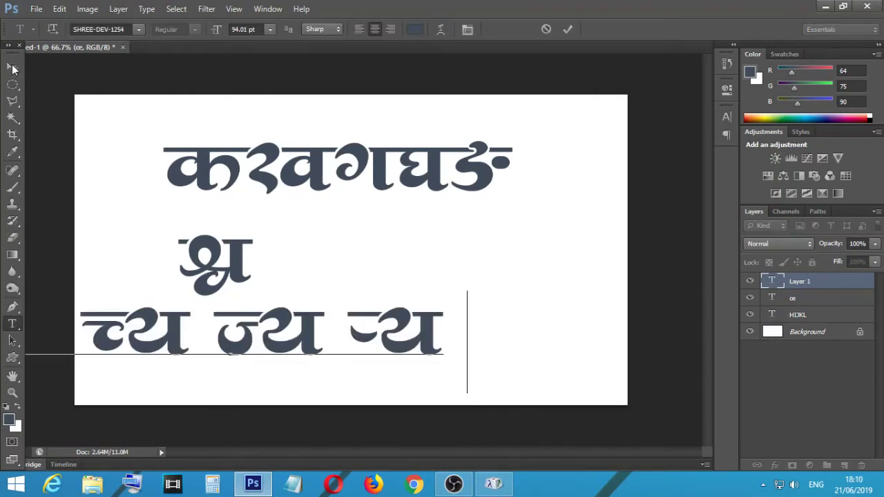
{"action": "left_click", "coordinate": [12, 68]}
{"action": "left_click_drag", "start_coordinate": [311, 414], "coordinate": [449, 437]}
{"action": "double_click", "coordinate": [387, 356]}
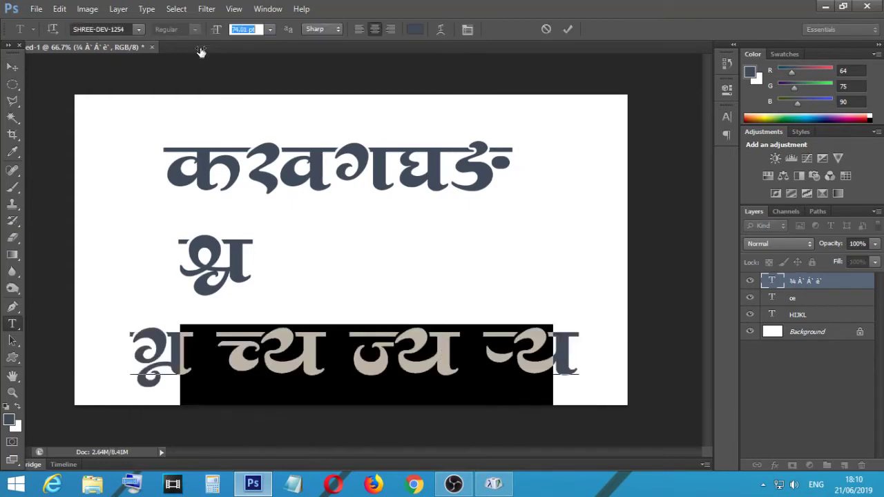
{"action": "left_click", "coordinate": [13, 68]}
{"action": "left_click_drag", "start_coordinate": [387, 356], "coordinate": [397, 262]}
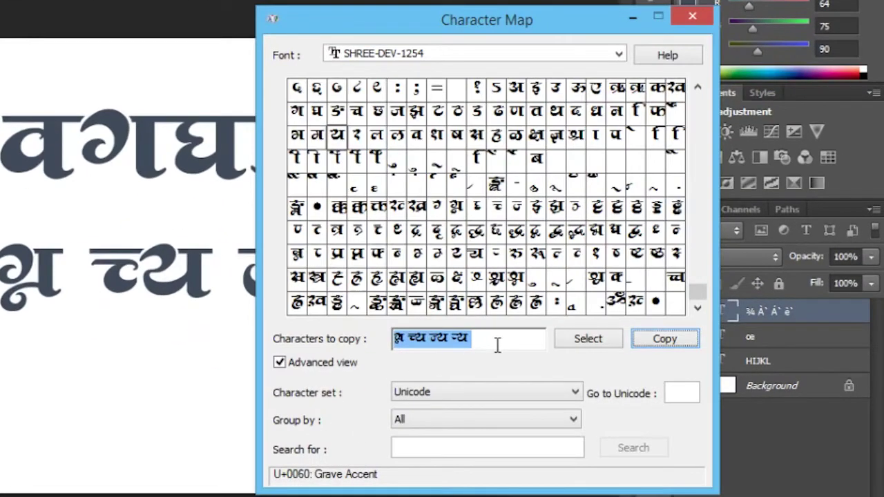
Build the syllables कि and किं in Character Map and copy them
{"action": "key", "text": "BackSpace"}
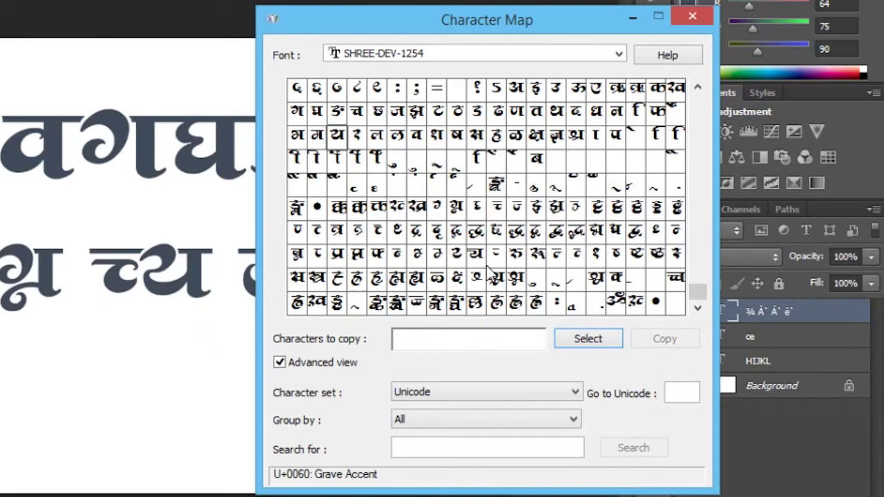
{"action": "double_click", "coordinate": [656, 136]}
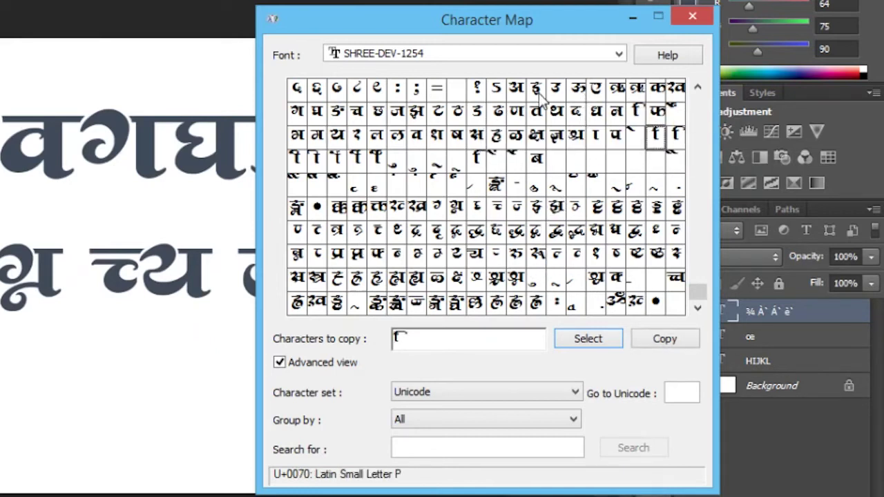
{"action": "double_click", "coordinate": [656, 88]}
{"action": "double_click", "coordinate": [677, 136]}
{"action": "double_click", "coordinate": [656, 90]}
{"action": "left_click_drag", "start_coordinate": [487, 338], "coordinate": [214, 339]}
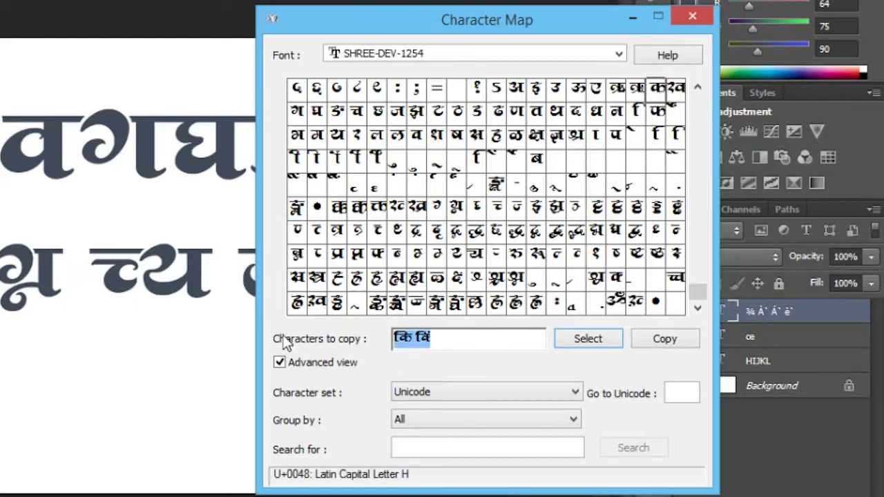
{"action": "left_click", "coordinate": [477, 333]}
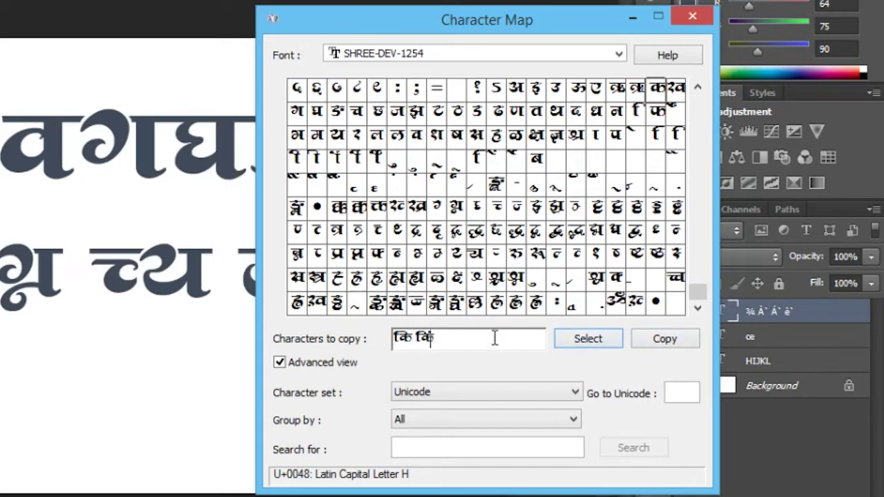
{"action": "key", "text": "ctrl+a"}
{"action": "left_click", "coordinate": [668, 340]}
{"action": "left_click", "coordinate": [207, 355]}
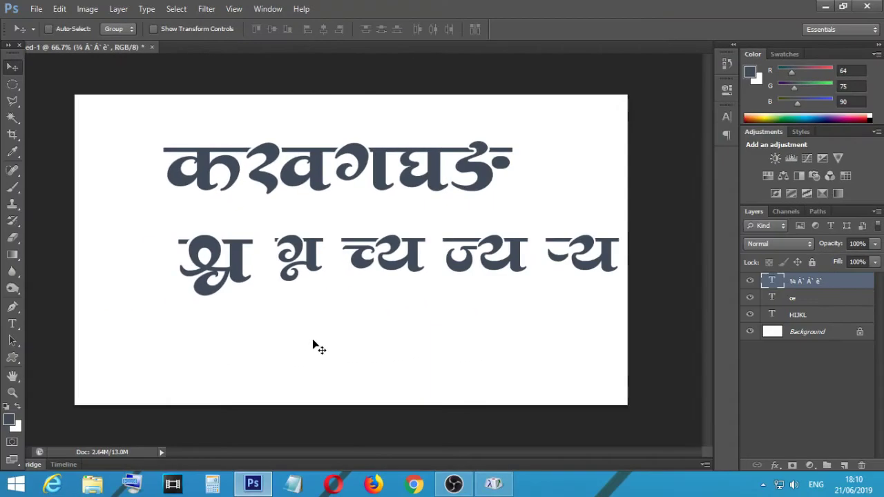
Paste कि किं into a new text layer below the second line
{"action": "key", "text": "t"}
{"action": "left_click", "coordinate": [312, 345]}
{"action": "key", "text": "ctrl+v"}
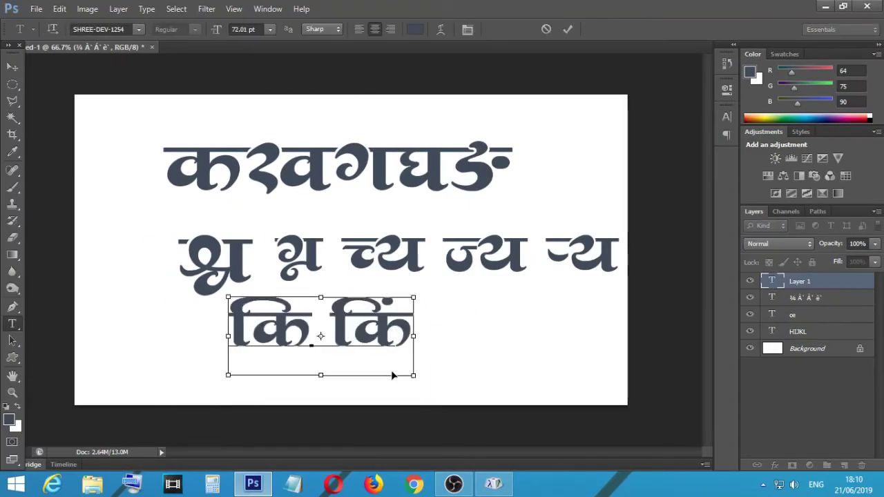
{"action": "key", "text": "ctrl+a"}
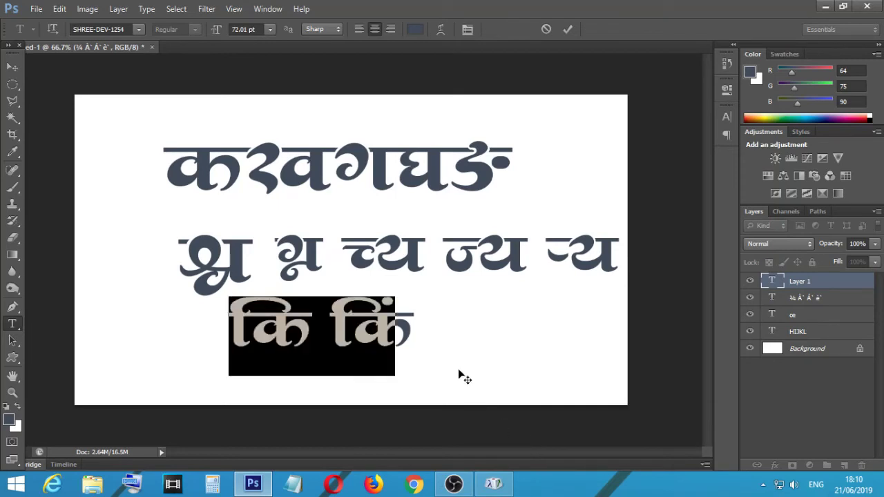
{"action": "key", "text": "ctrl+Return"}
Move the कि किं line to the lower left and bring Character Map back up
{"action": "key", "text": "v"}
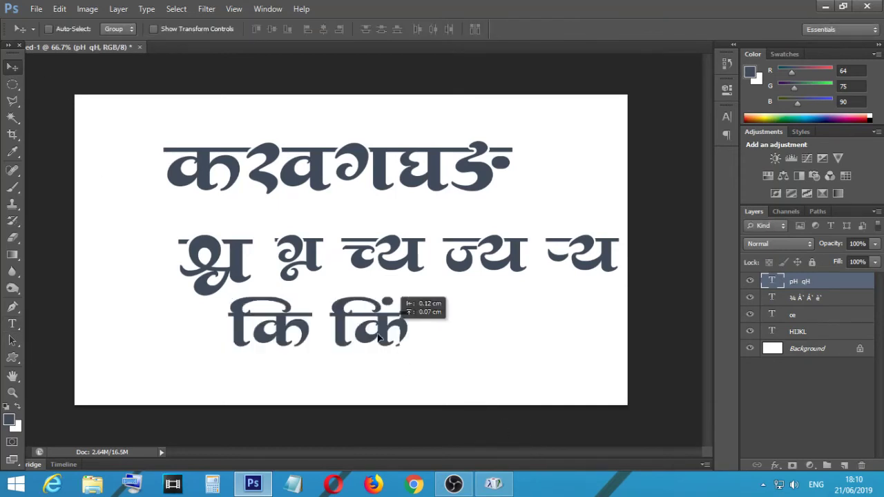
{"action": "left_click_drag", "start_coordinate": [391, 290], "coordinate": [250, 325]}
{"action": "left_click", "coordinate": [512, 487]}
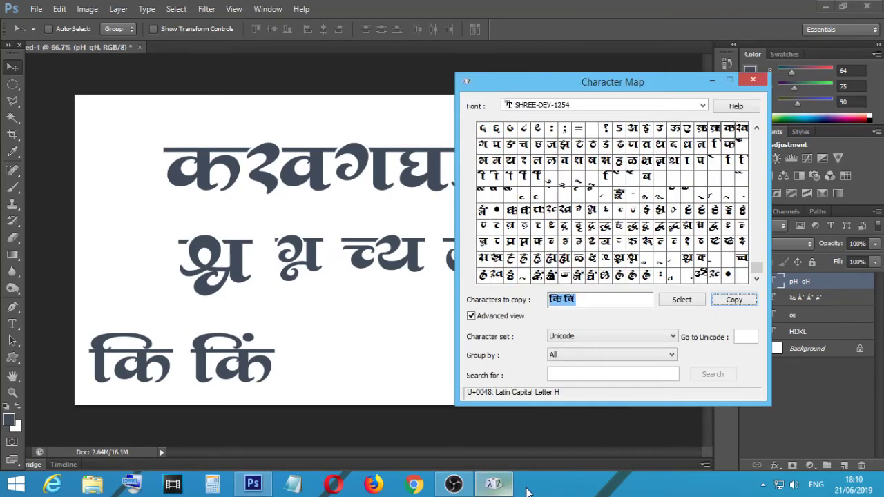
{"action": "left_click_drag", "start_coordinate": [762, 271], "coordinate": [767, 155]}
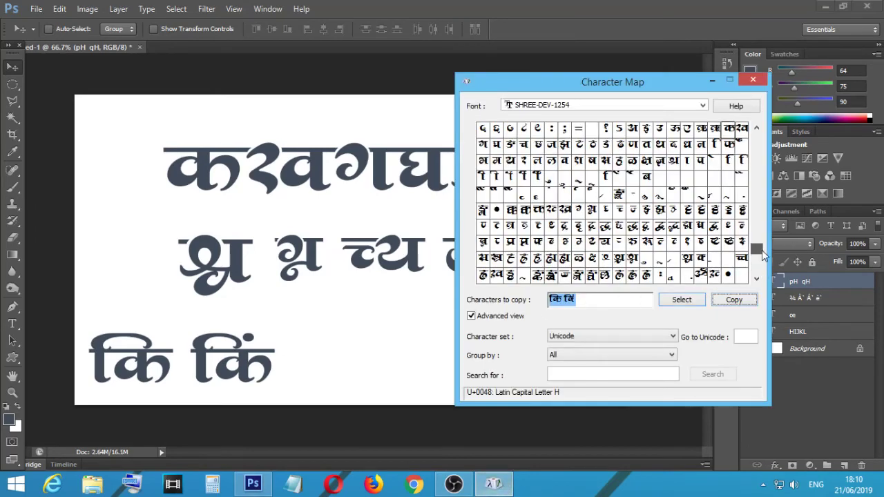